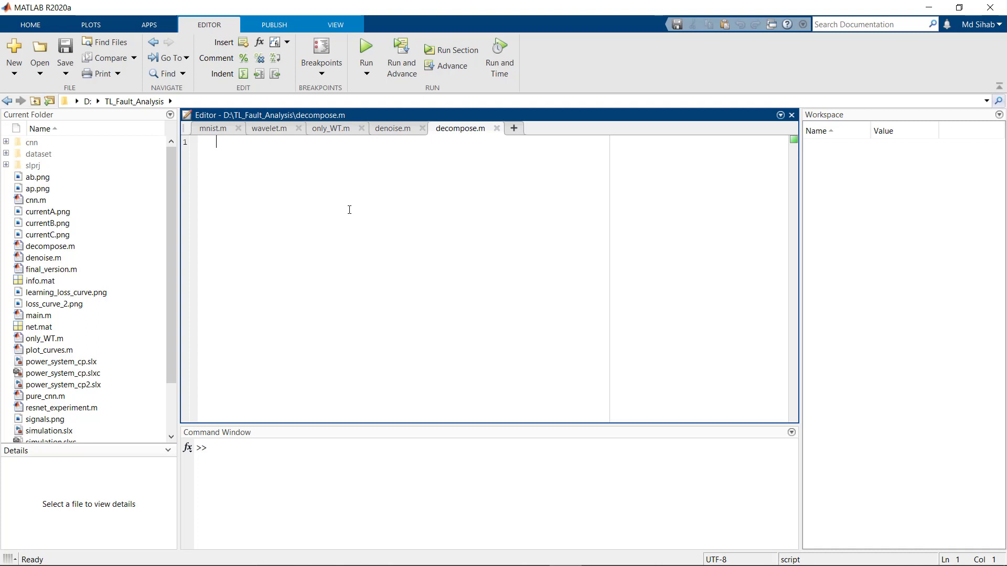
# - Add load sumsin; to decompose.m and run it to bring the 1x1000 sumsin signal into the workspace
pyautogui.write('load')
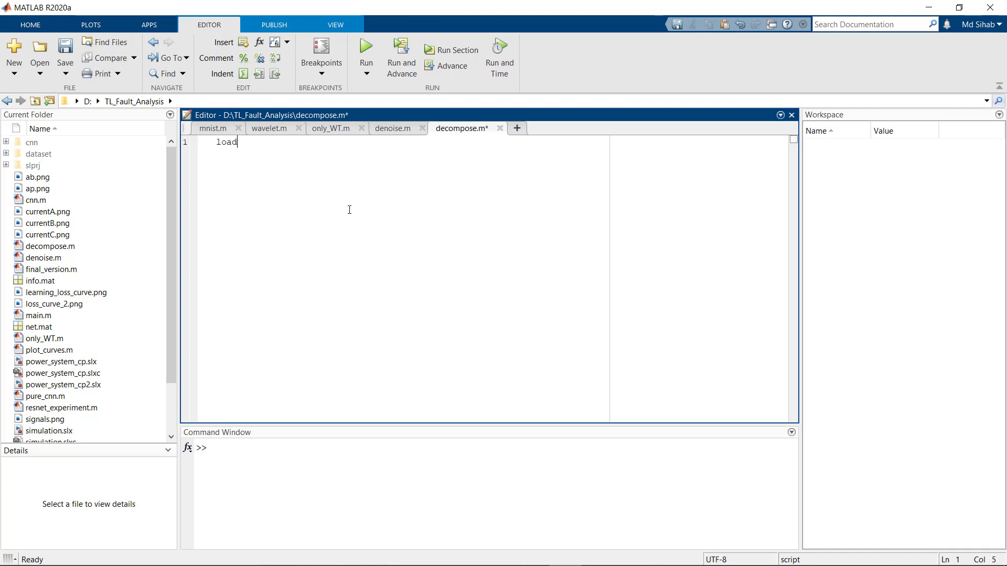
pyautogui.write(' sumsin;')
pyautogui.click(366, 52)
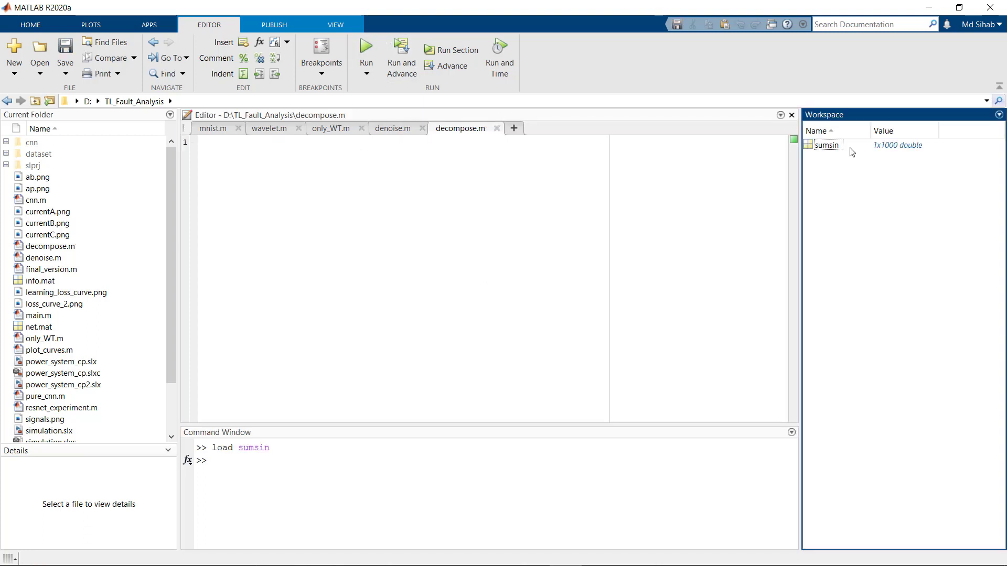
pyautogui.click(839, 149)
pyautogui.click(239, 468)
# - Plot sumsin with plot(sumsin), reposition the figure to inspect it, then close it
pyautogui.write('plot(su')
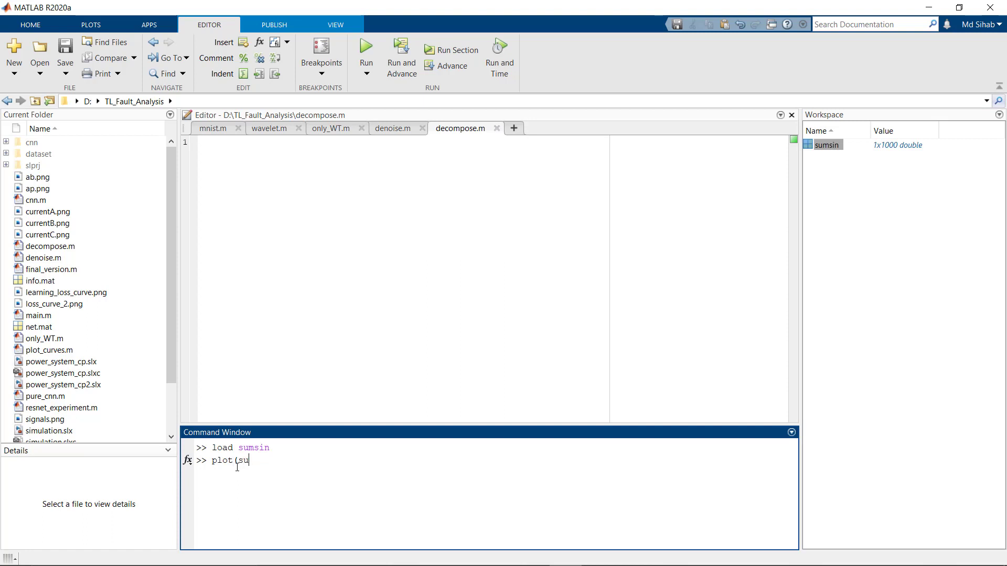
pyautogui.write('msin)')
pyautogui.press('Return')
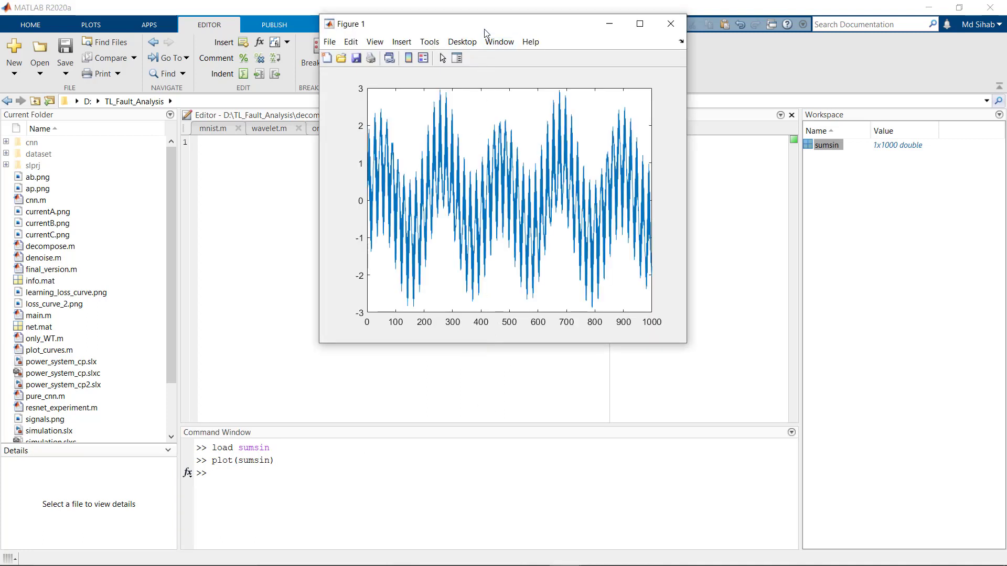
pyautogui.moveTo(485, 29); pyautogui.dragTo(480, 137)
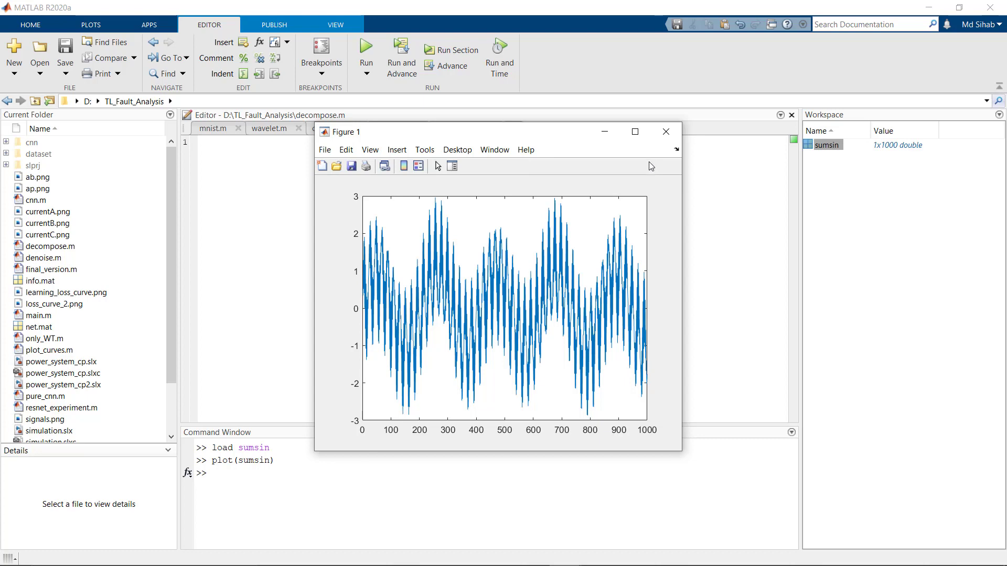
pyautogui.click(664, 132)
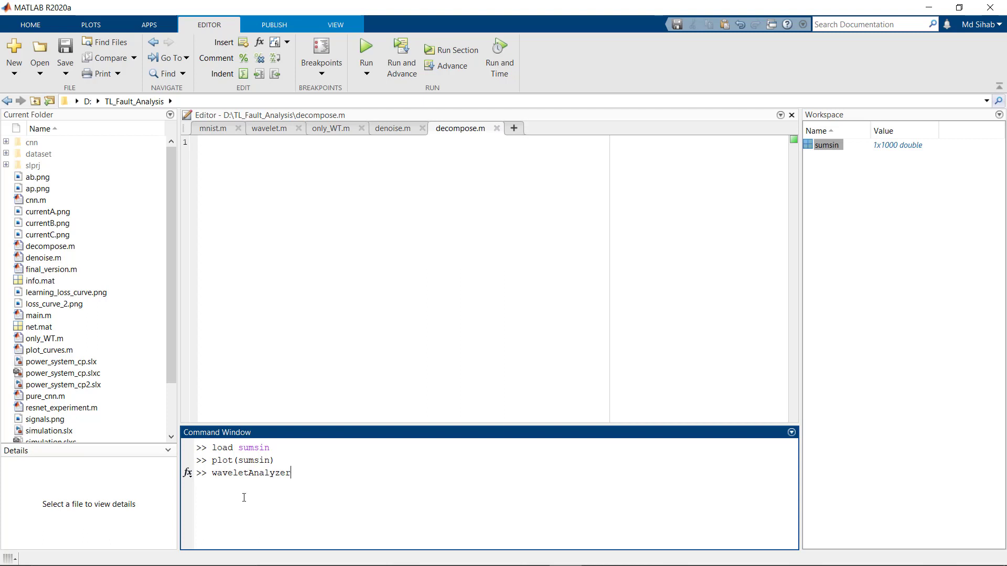
# - Launch waveletAnalyzer and open its Wavelet 1-D tool
pyautogui.press('Return')
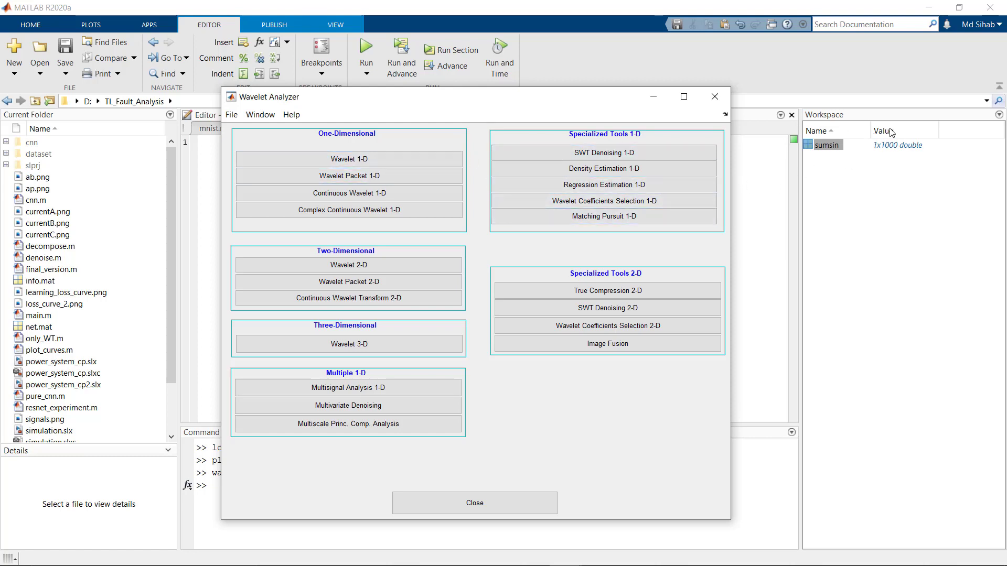
pyautogui.click(385, 160)
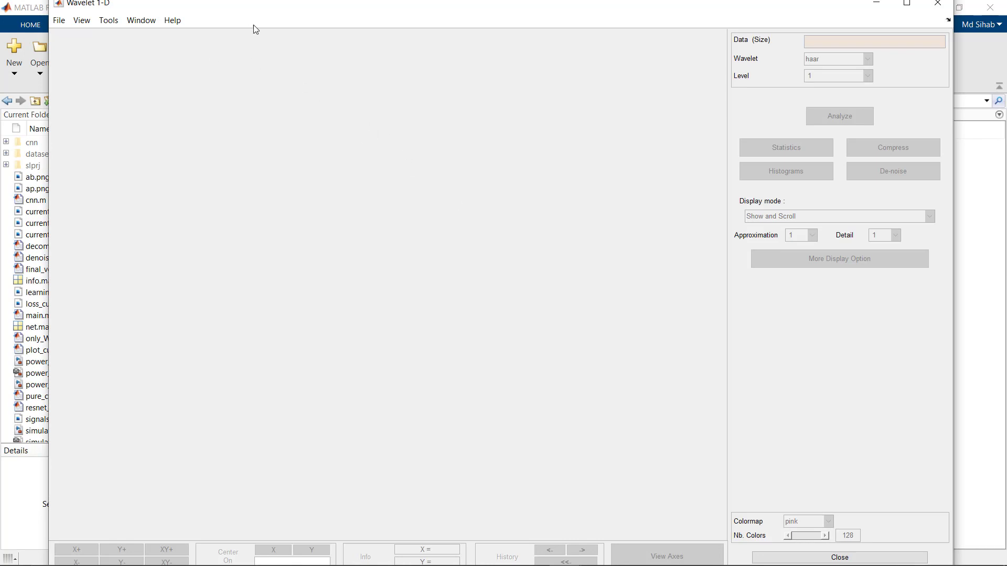
# - Maximize the Wavelet 1-D window and import the sumsin signal from the workspace
pyautogui.click(915, 13)
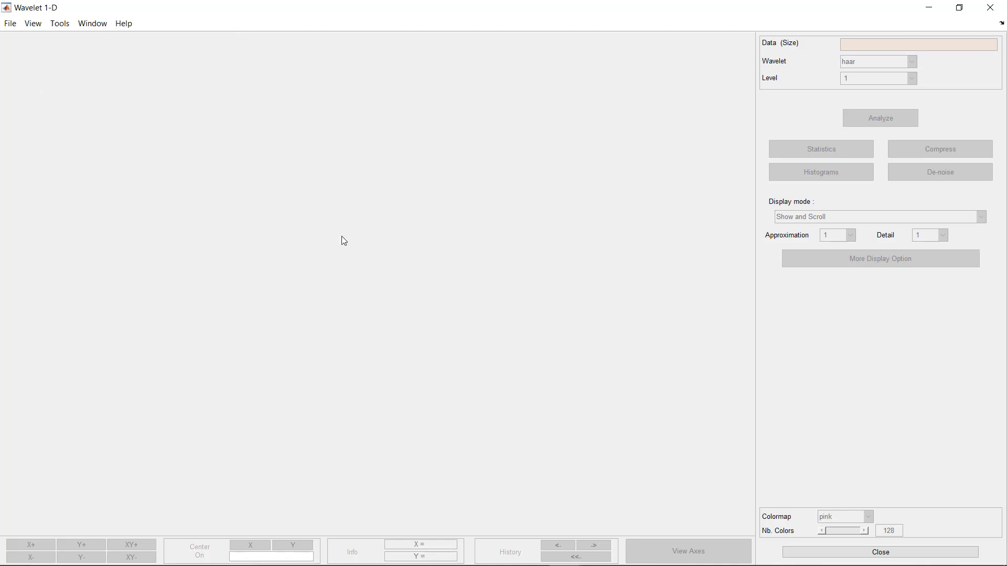
pyautogui.click(11, 27)
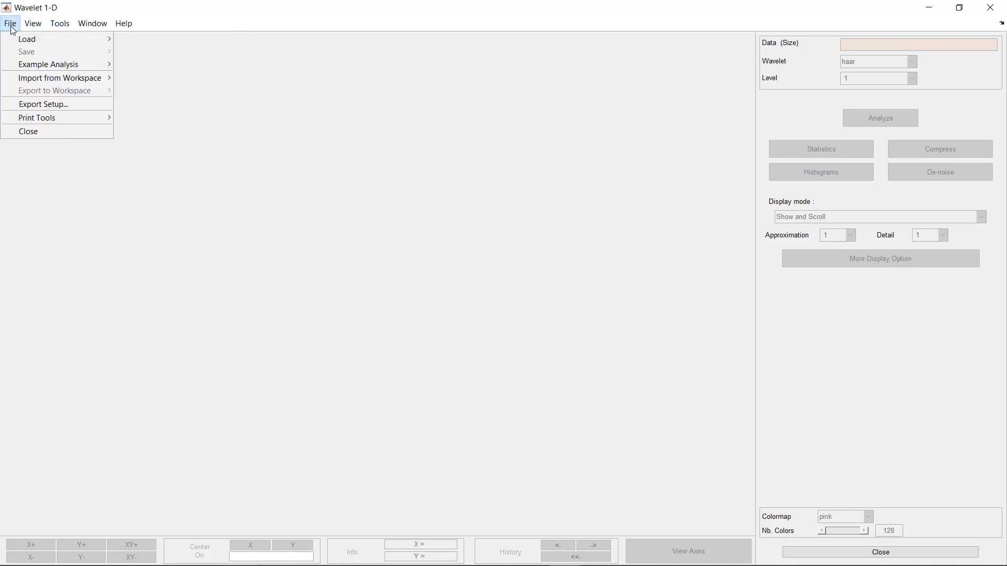
pyautogui.moveTo(66, 83)
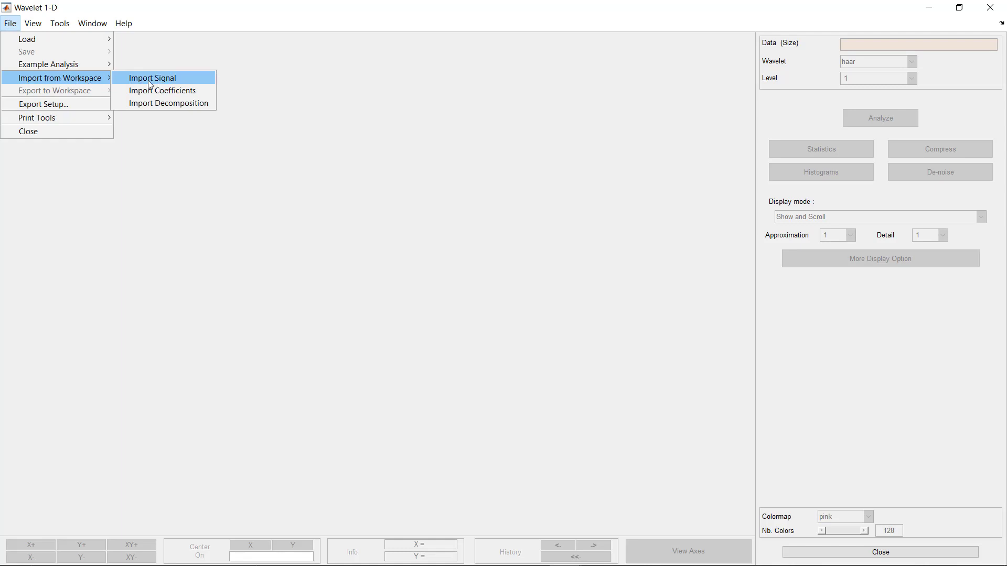
pyautogui.click(181, 78)
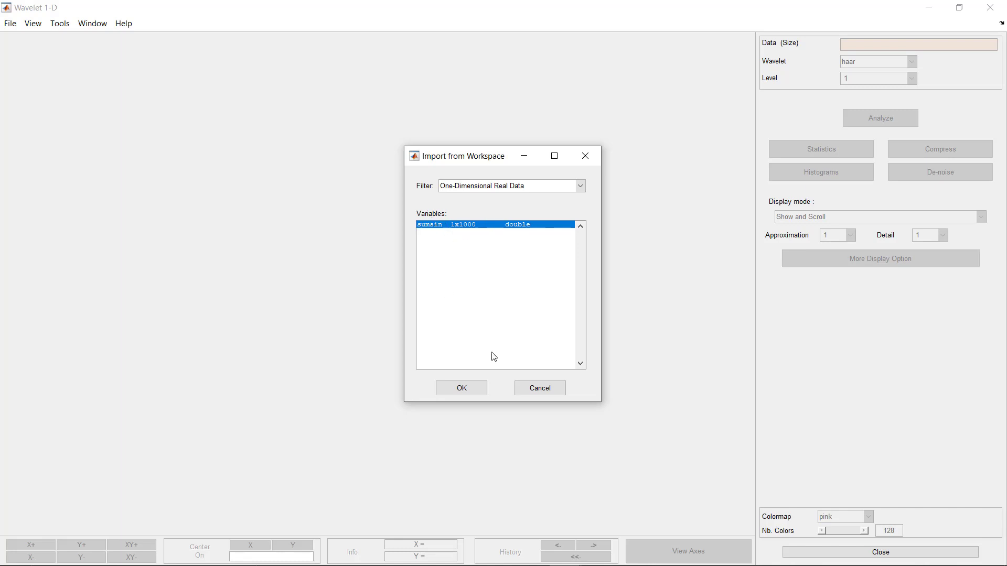
pyautogui.click(470, 389)
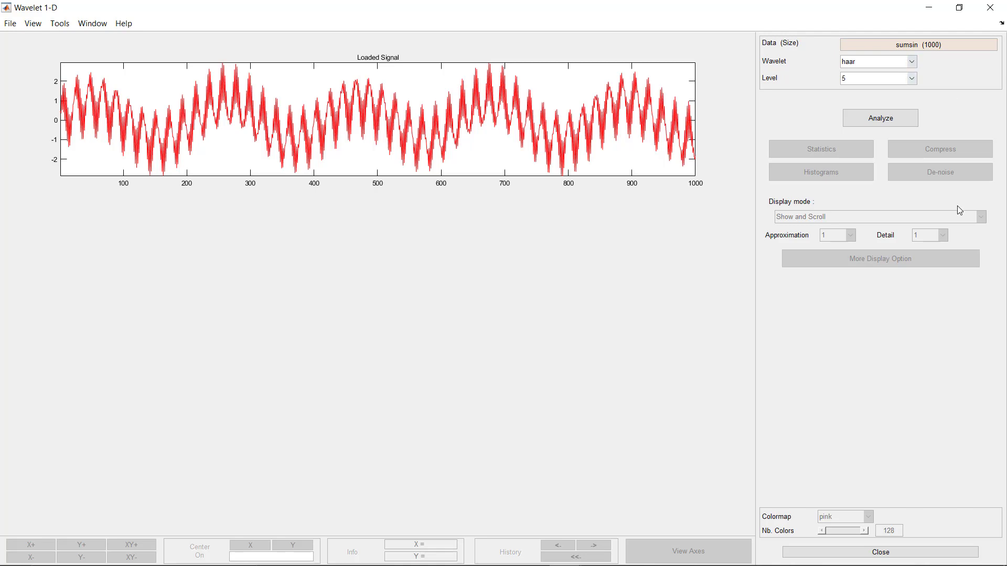
# - Choose the db 2 wavelet at level 4 and analyze sumsin
pyautogui.click(880, 63)
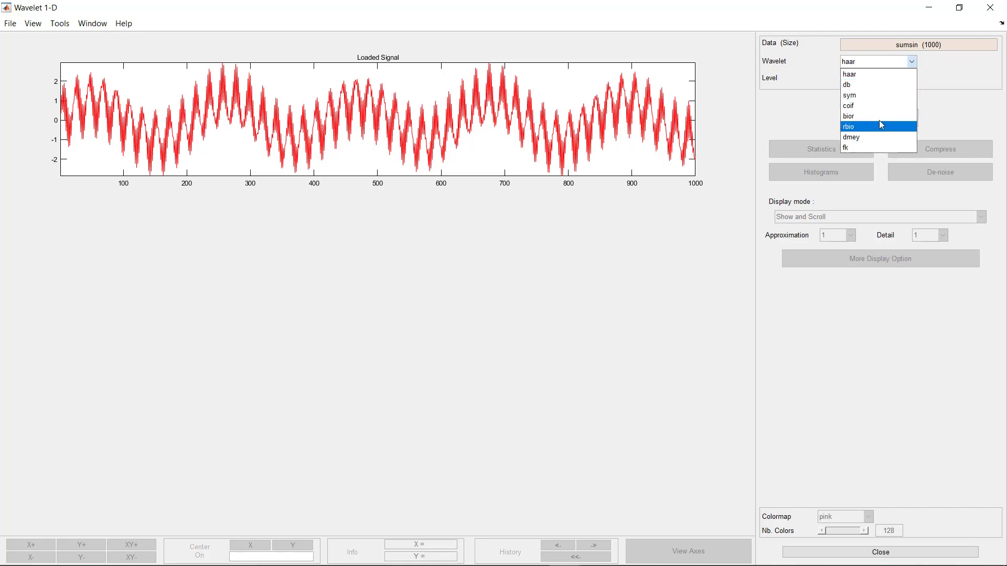
pyautogui.click(872, 85)
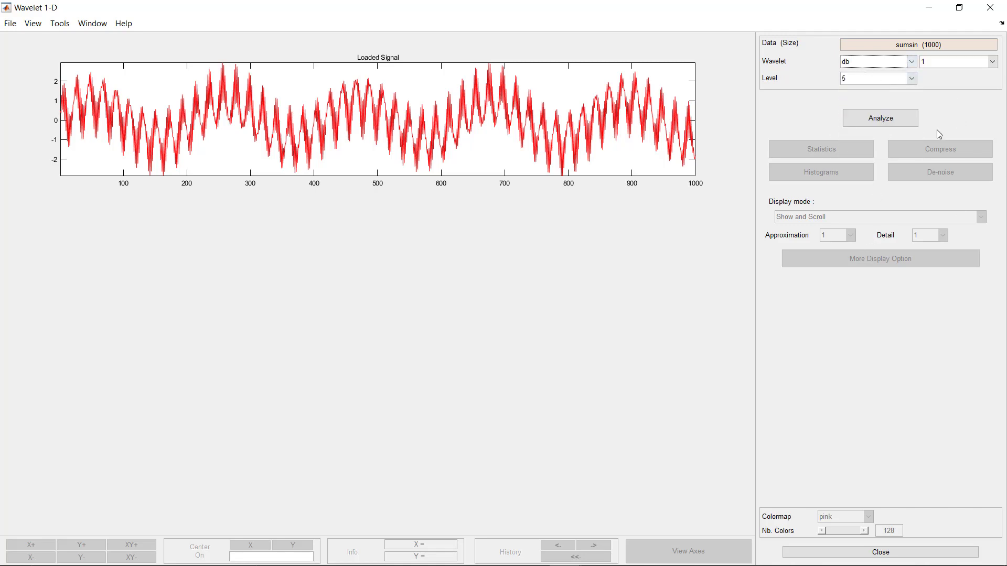
pyautogui.click(949, 66)
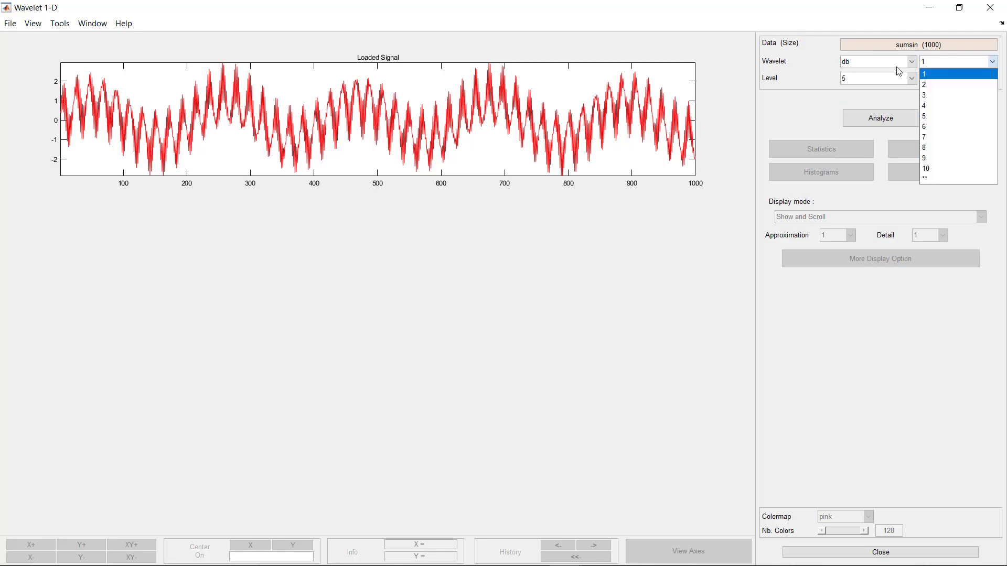
pyautogui.click(939, 76)
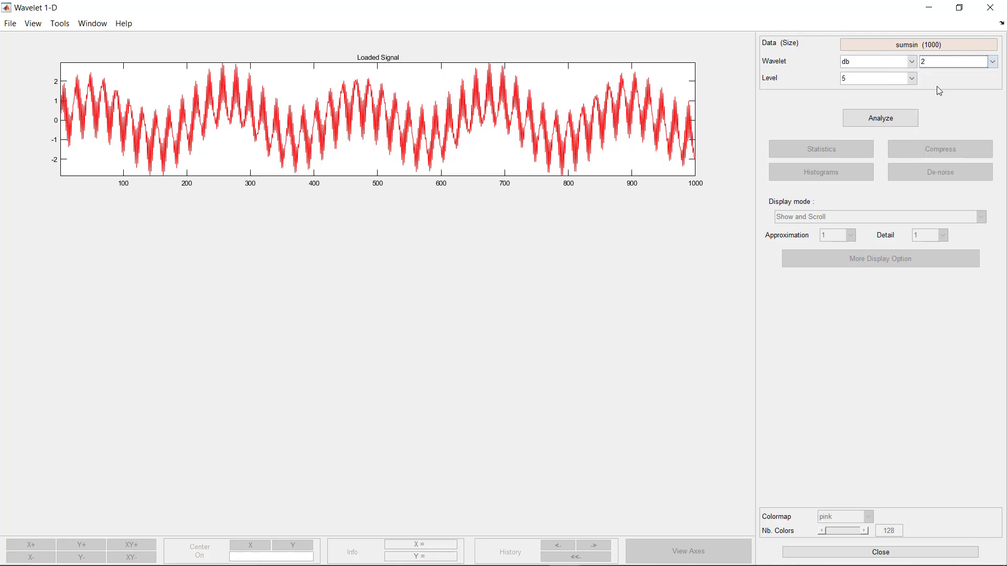
pyautogui.click(864, 83)
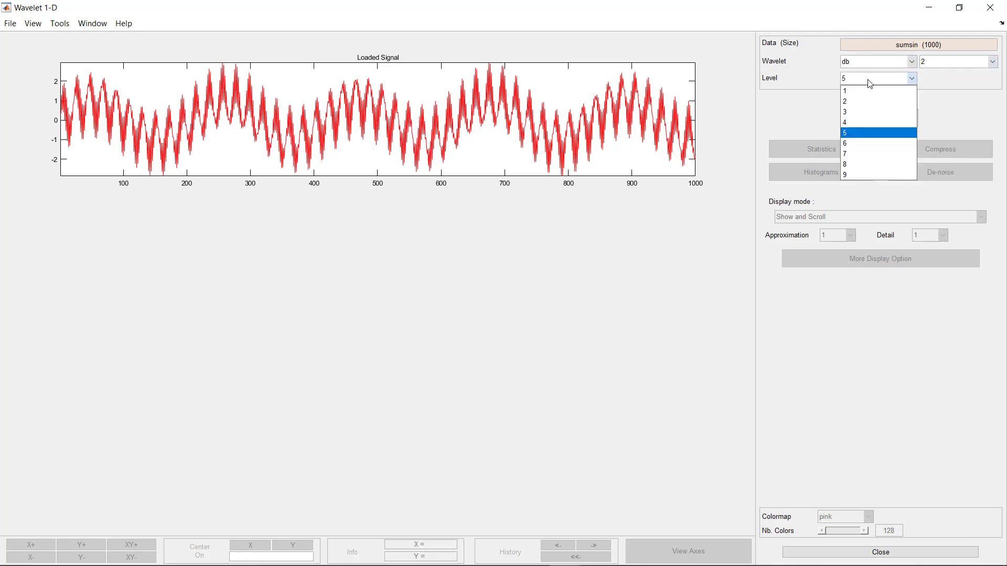
pyautogui.click(861, 124)
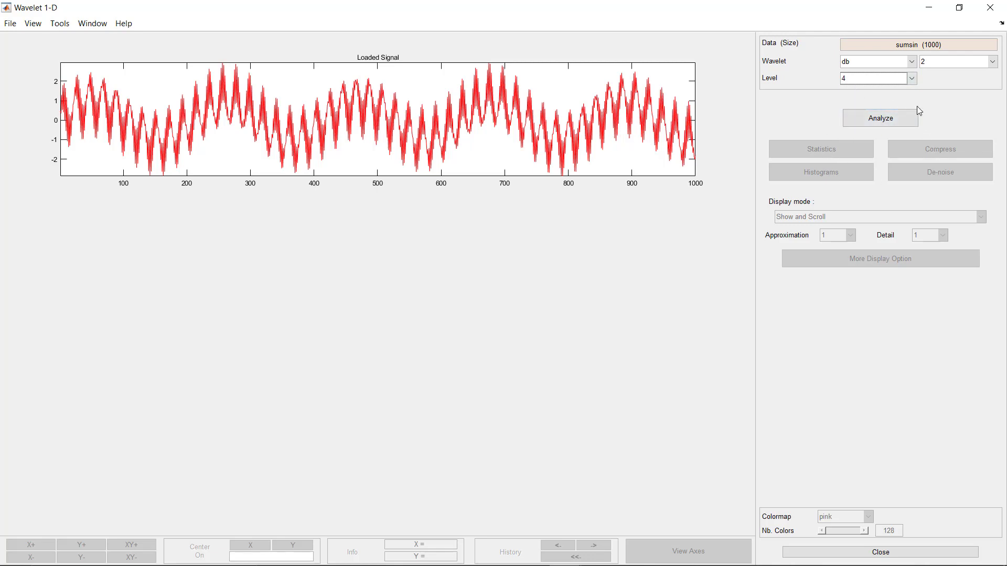
pyautogui.click(870, 123)
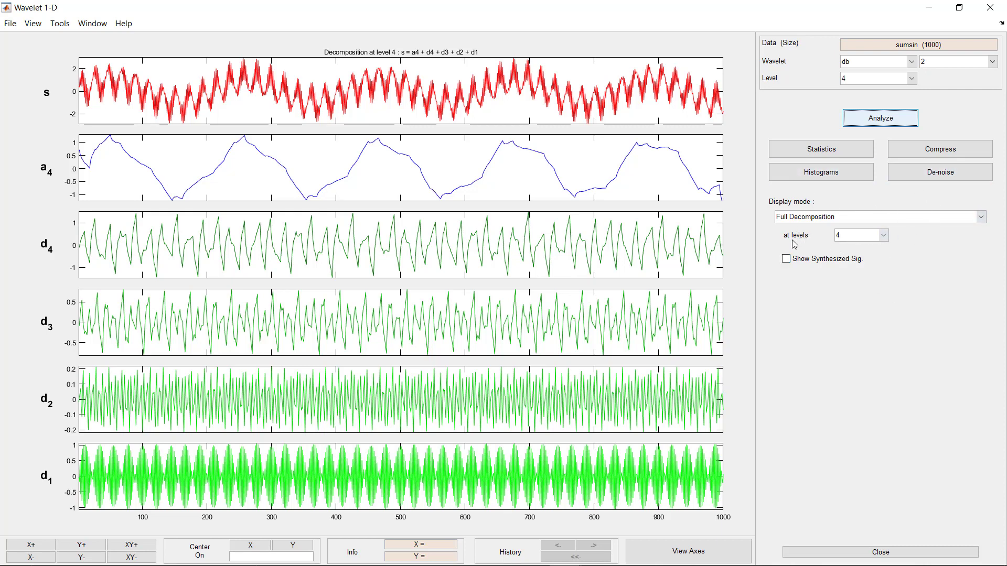
# - Display the decomposition at levels 1, 2, 3 and 4 in turn, then close the Wavelet 1-D window
pyautogui.click(871, 237)
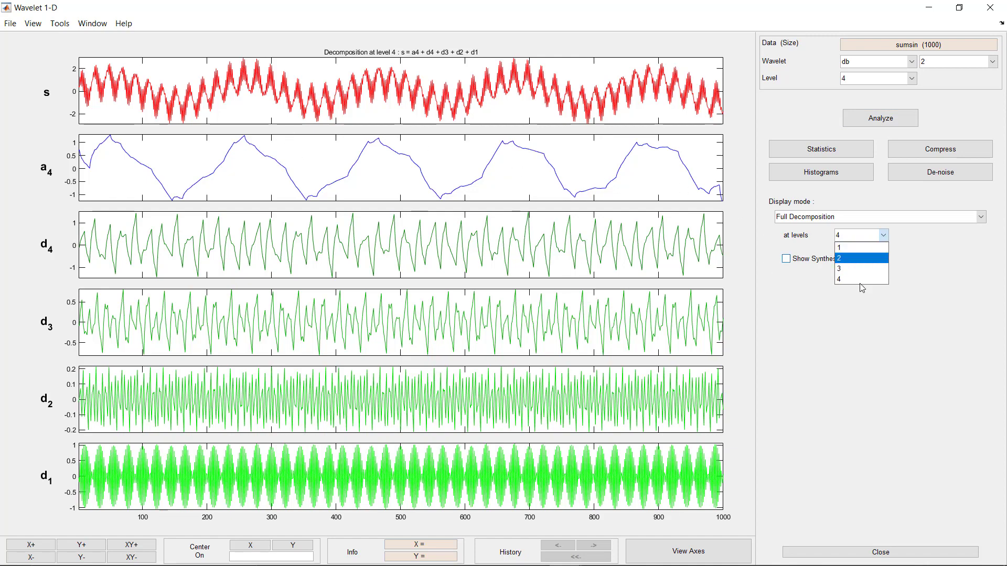
pyautogui.click(850, 248)
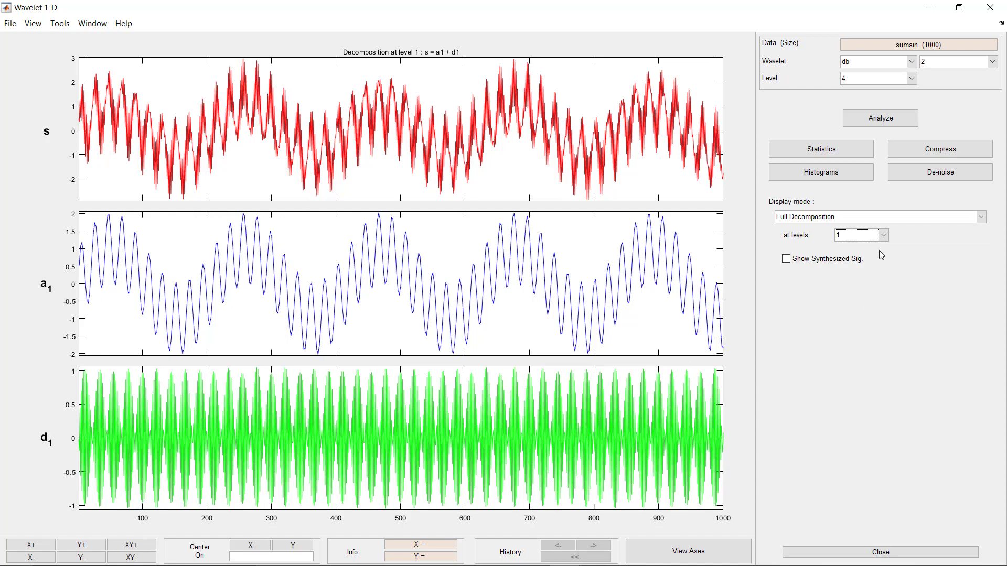
pyautogui.click(876, 236)
pyautogui.click(865, 257)
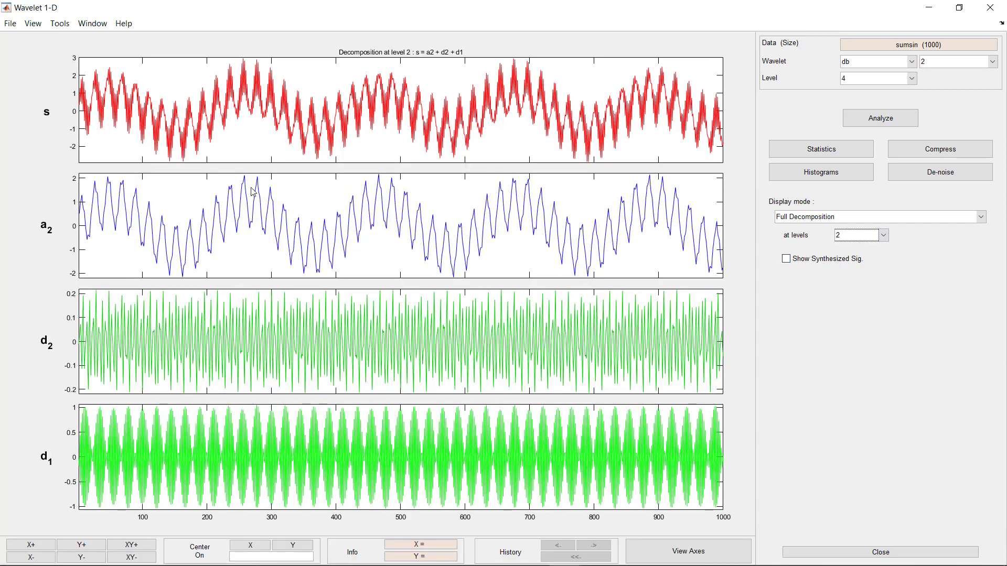
pyautogui.click(884, 236)
pyautogui.click(860, 268)
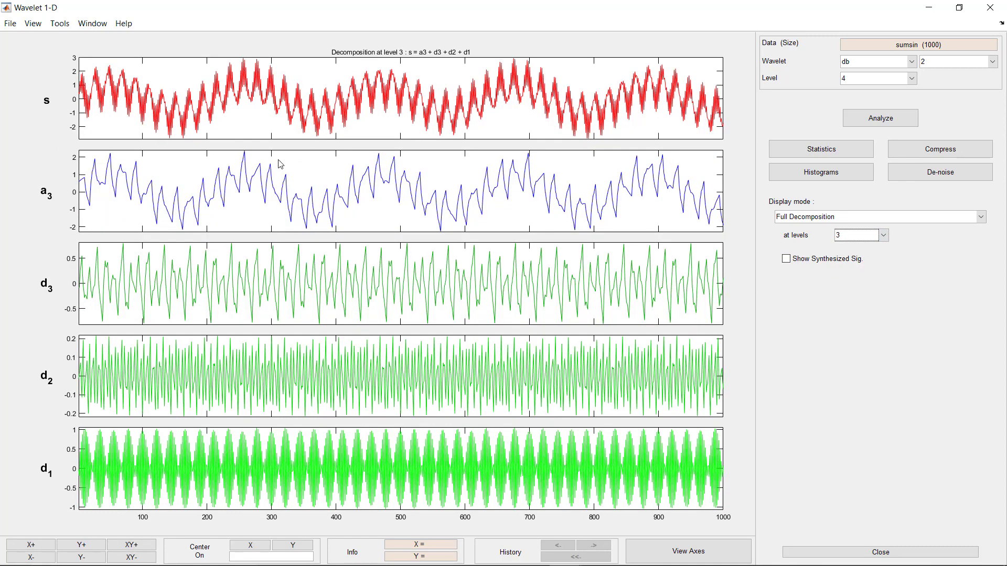
pyautogui.click(884, 236)
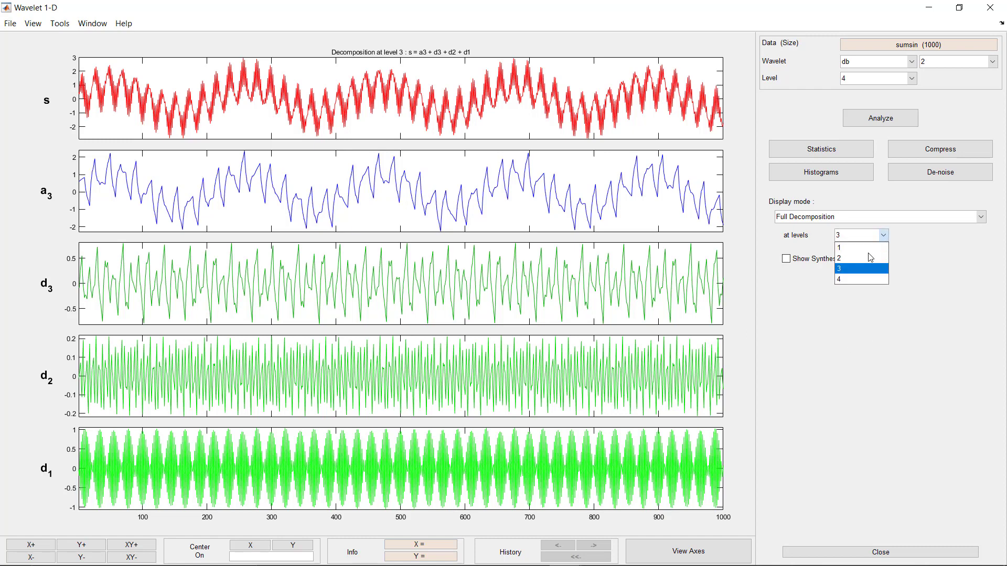
pyautogui.click(853, 280)
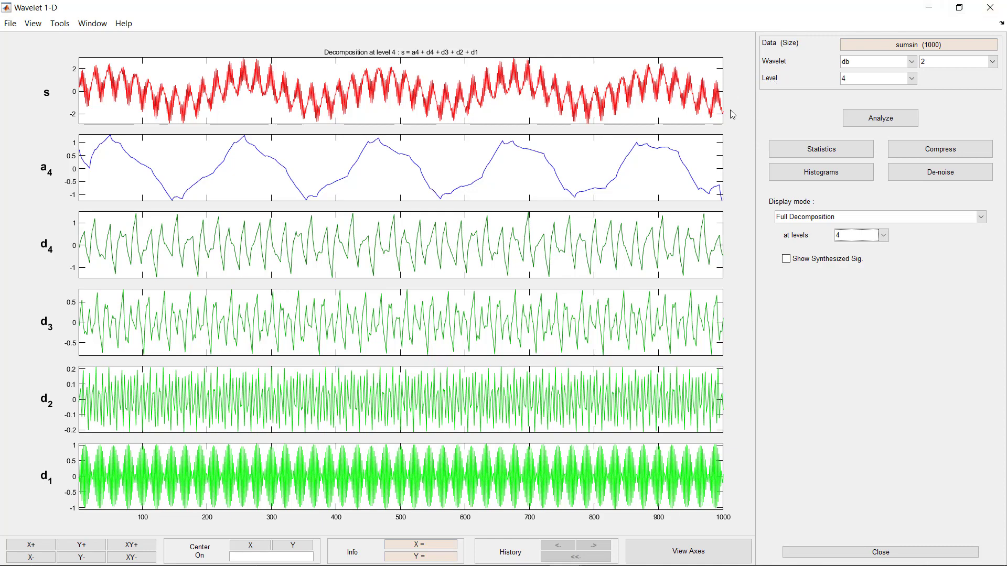
pyautogui.click(992, 6)
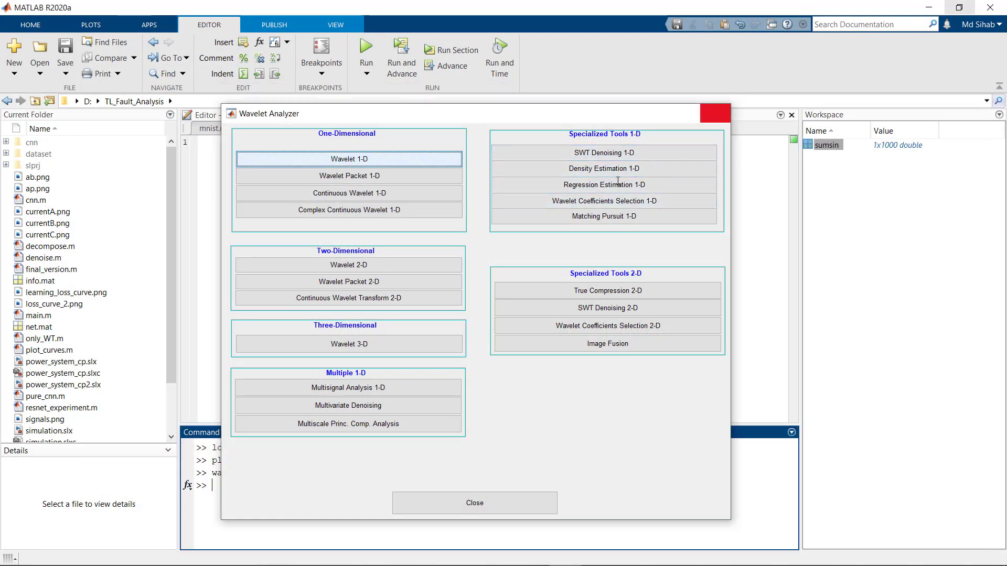
# - Close the launcher and write clc; clear all; load sumsin; and wavedec( in decompose.m
pyautogui.click(715, 113)
pyautogui.click(284, 165)
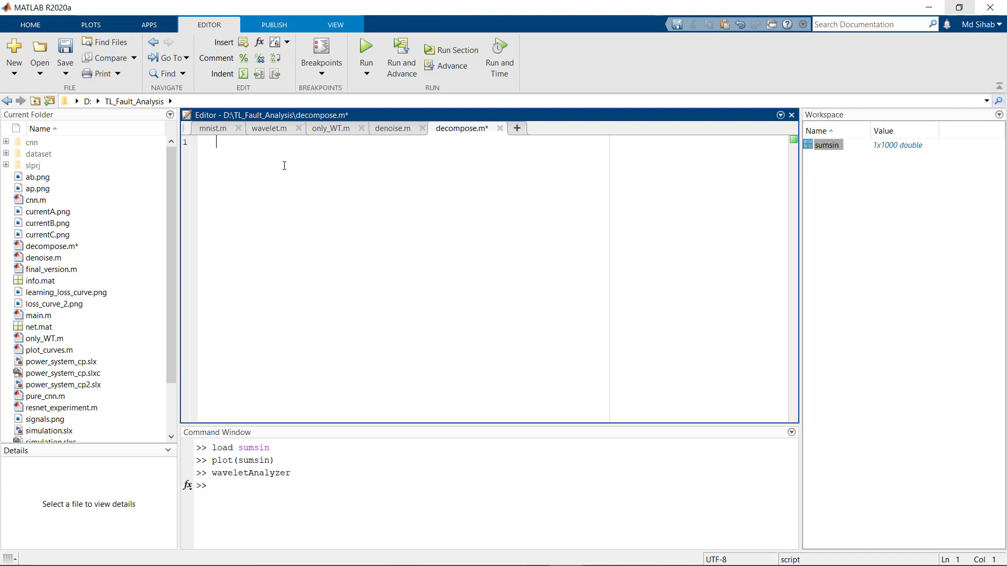
pyautogui.write('cl')
pyautogui.write('c')
pyautogui.write('; ')
pyautogui.write('clear a')
pyautogui.write('ll;')
pyautogui.press('Return')
pyautogui.press('Return')
pyautogui.write('load sums')
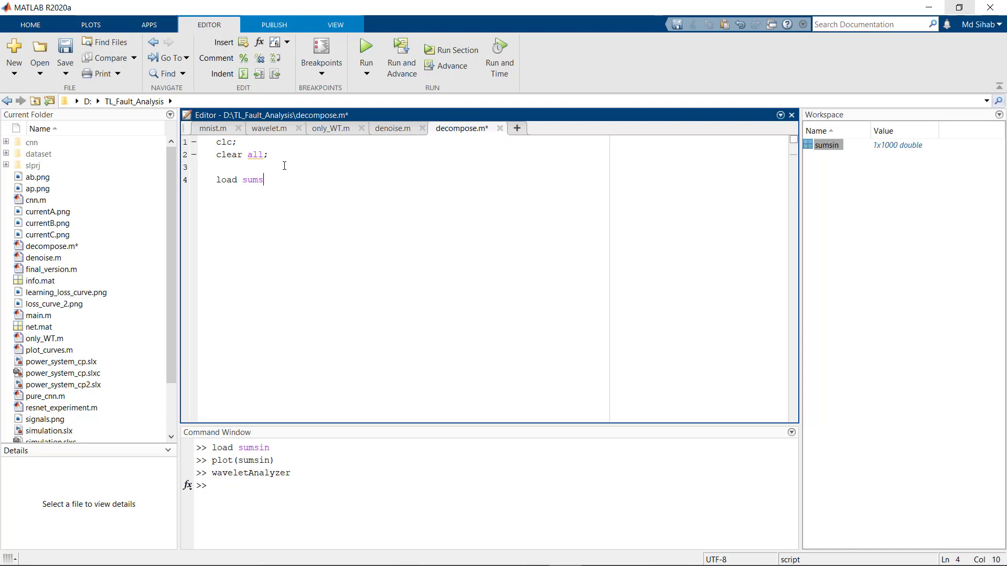
pyautogui.write('in;  ')
pyautogui.write('wavedec')
pyautogui.write('(')
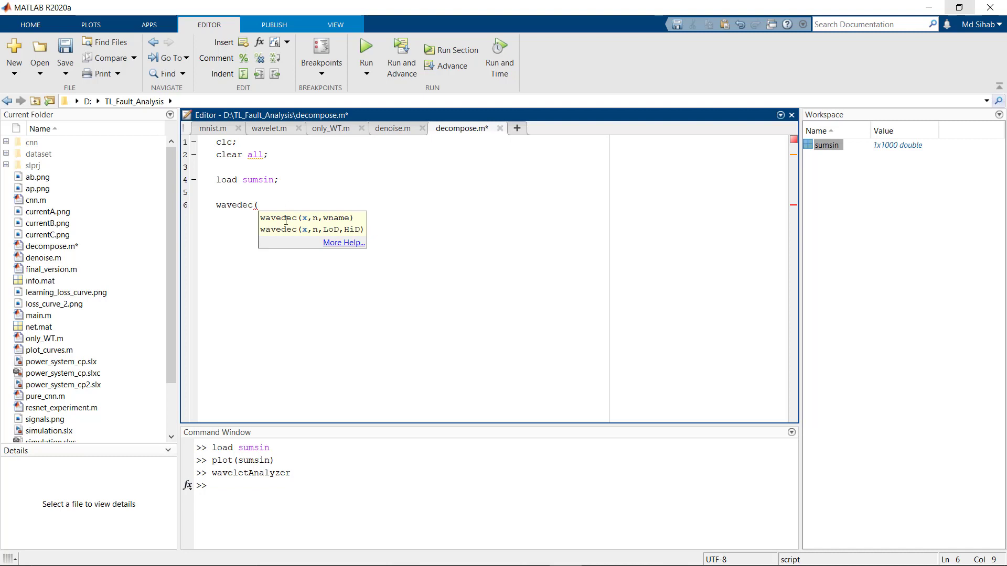
# - Complete the wavedec arguments as sumsin, 3, 'db2'); on line 6
pyautogui.write('sumsin,')
pyautogui.write("3, '")
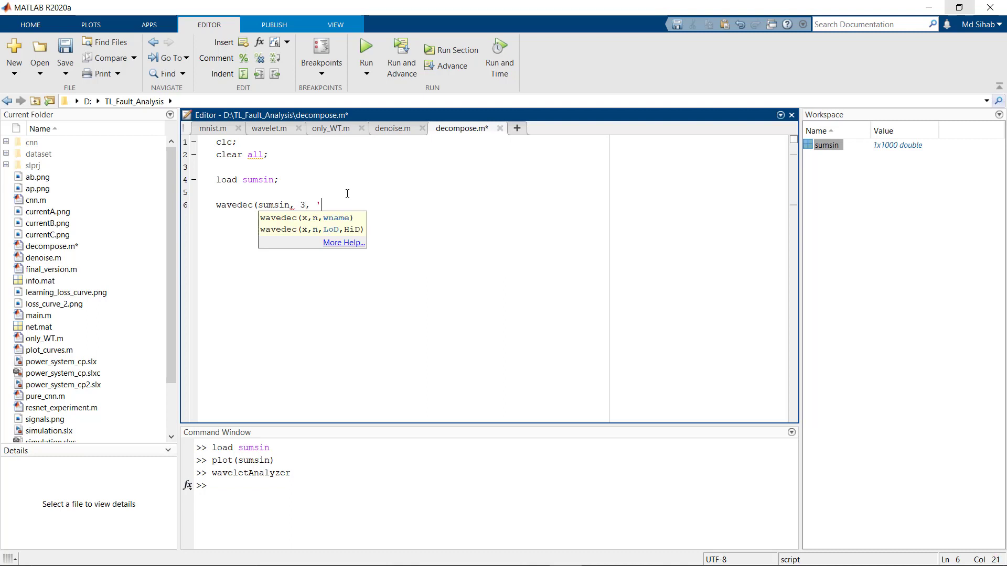
pyautogui.press('Left')
pyautogui.write('db')
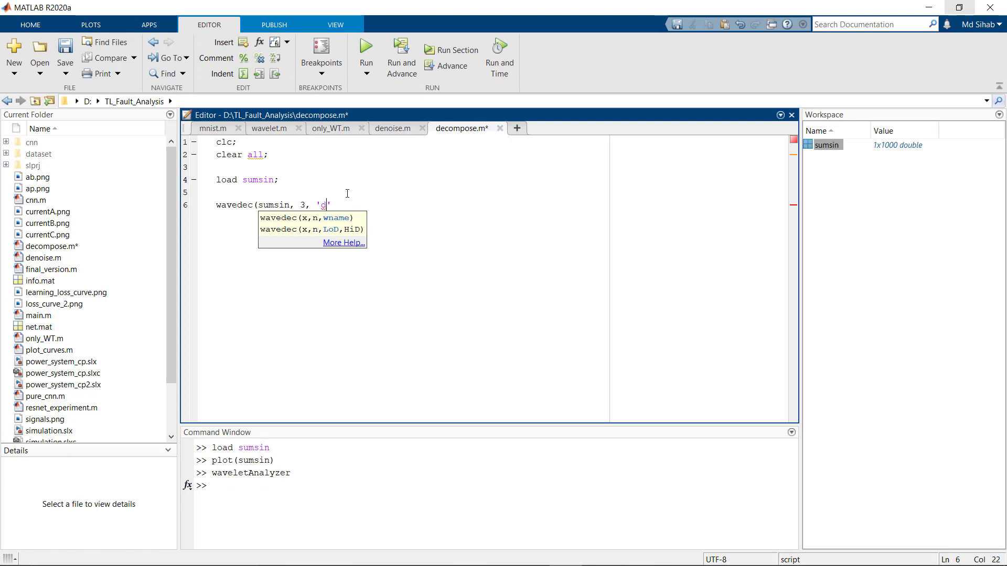
pyautogui.write('2')
pyautogui.press('Right')
pyautogui.write(');')
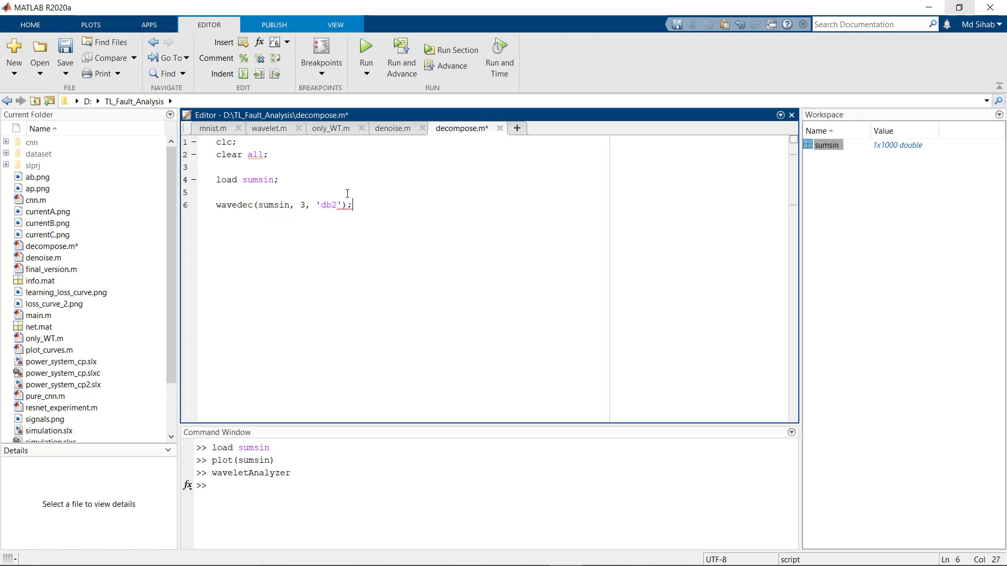
pyautogui.press('Left')
pyautogui.press('Left')
pyautogui.press('Left')
pyautogui.press('BackSpace')
pyautogui.write('4')
pyautogui.press('BackSpace')
pyautogui.write('2')
# - Prefix line 6 with the [c, l] = output assignment
pyautogui.press('Left')
pyautogui.press('Left')
pyautogui.press('Left')
pyautogui.press('Left')
pyautogui.press('Left')
pyautogui.press('Left')
pyautogui.press('Home')
pyautogui.write('[]=')
pyautogui.press('Left')
pyautogui.press('Left')
pyautogui.press('Left')
pyautogui.press('Right')
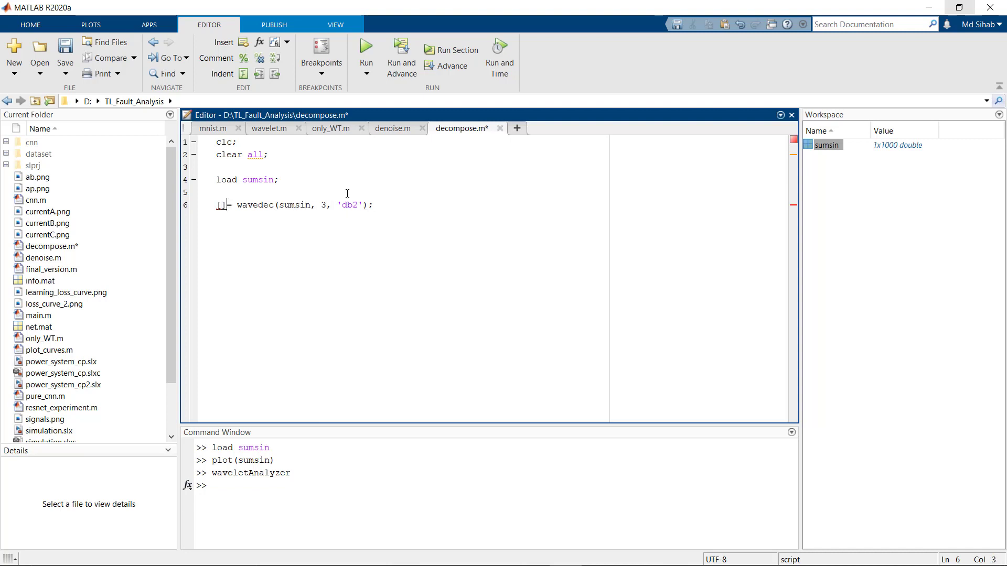
pyautogui.press('Left')
pyautogui.write('c, ')
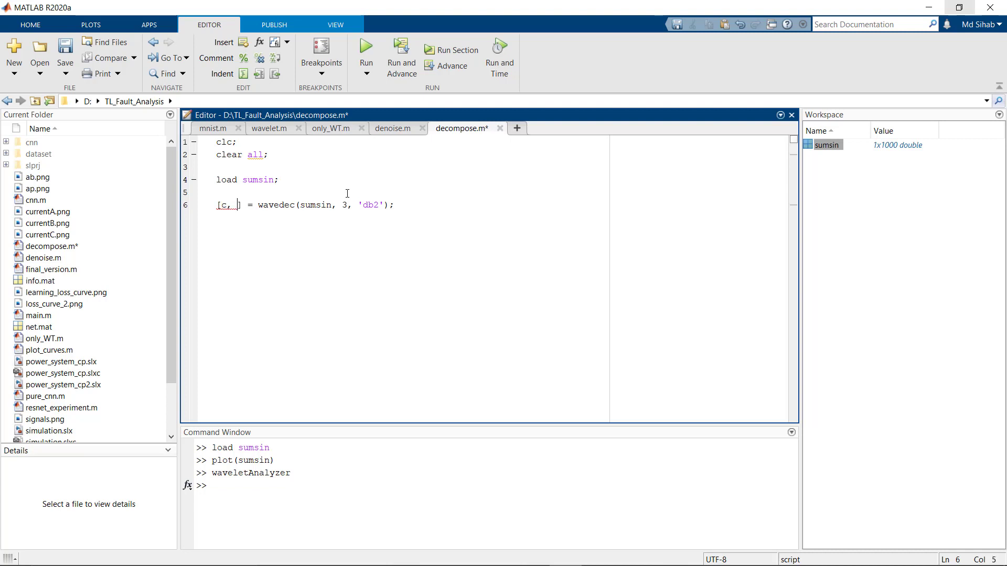
pyautogui.write('l')
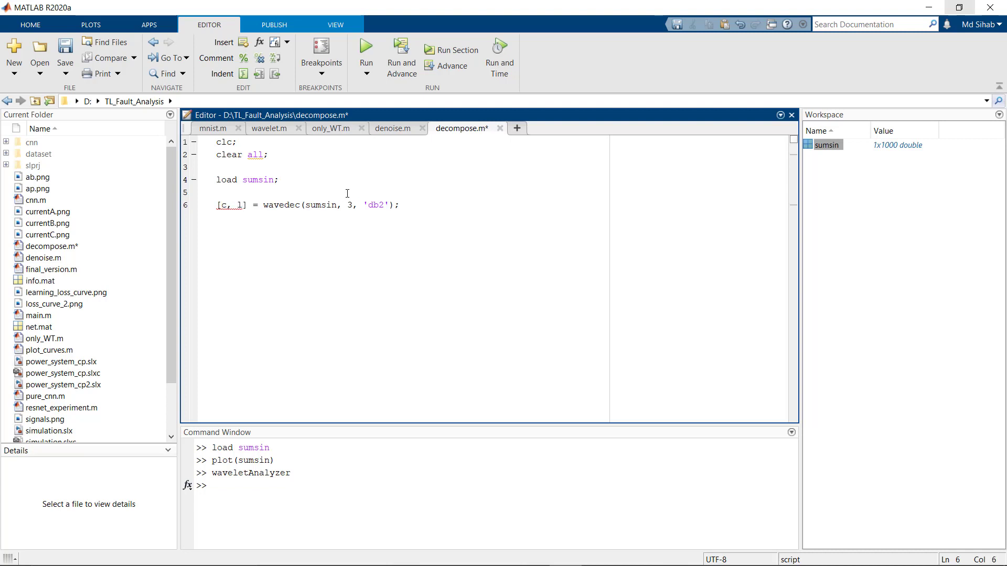